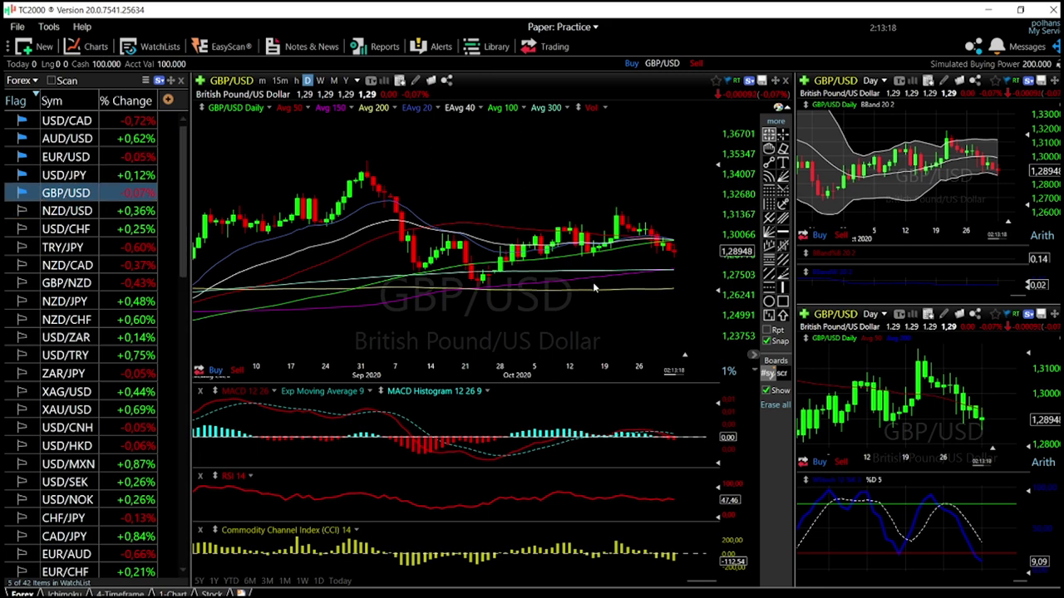
- Zoom the GBP/USD daily chart in to its last few weeks of candles
{"action": "scroll", "coordinate": [669, 250], "scroll_direction": "up", "scroll_amount": 2}
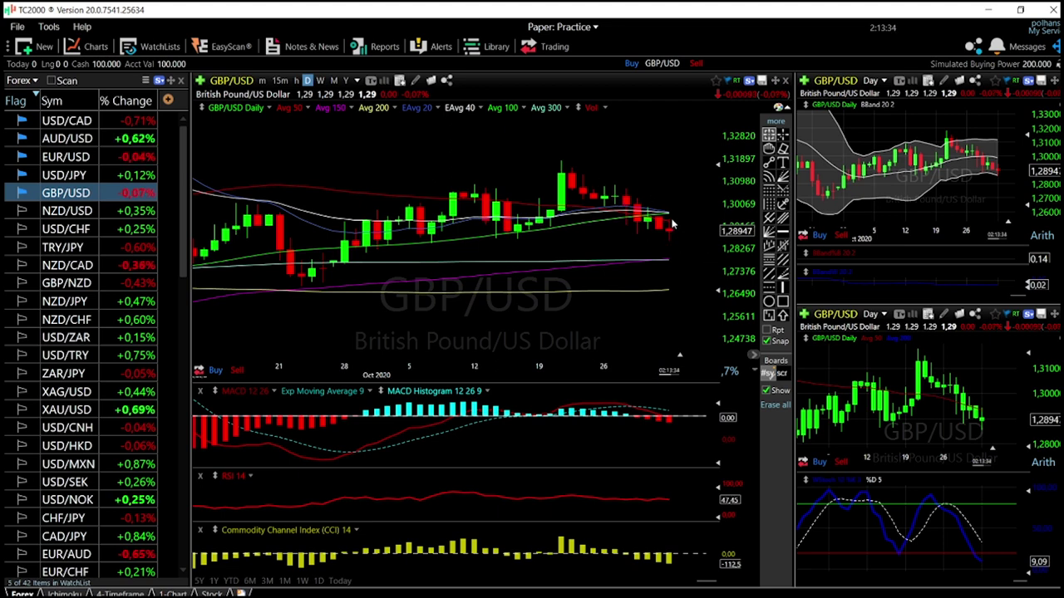
- Read the values of two recent GBP/USD bars, then switch all charts to USD/JPY
{"action": "left_click", "coordinate": [659, 260]}
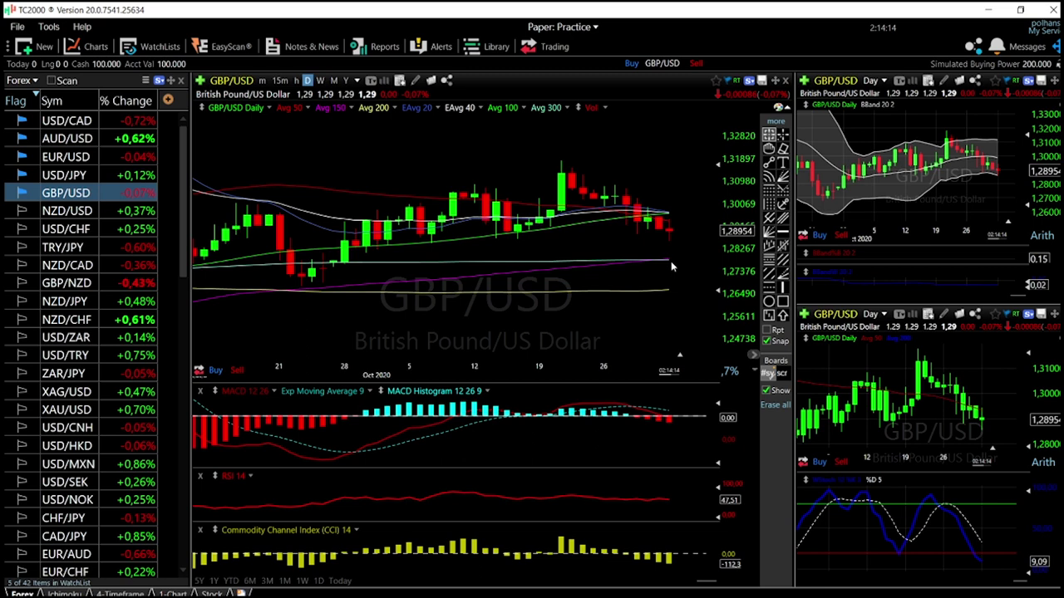
{"action": "left_click", "coordinate": [671, 263]}
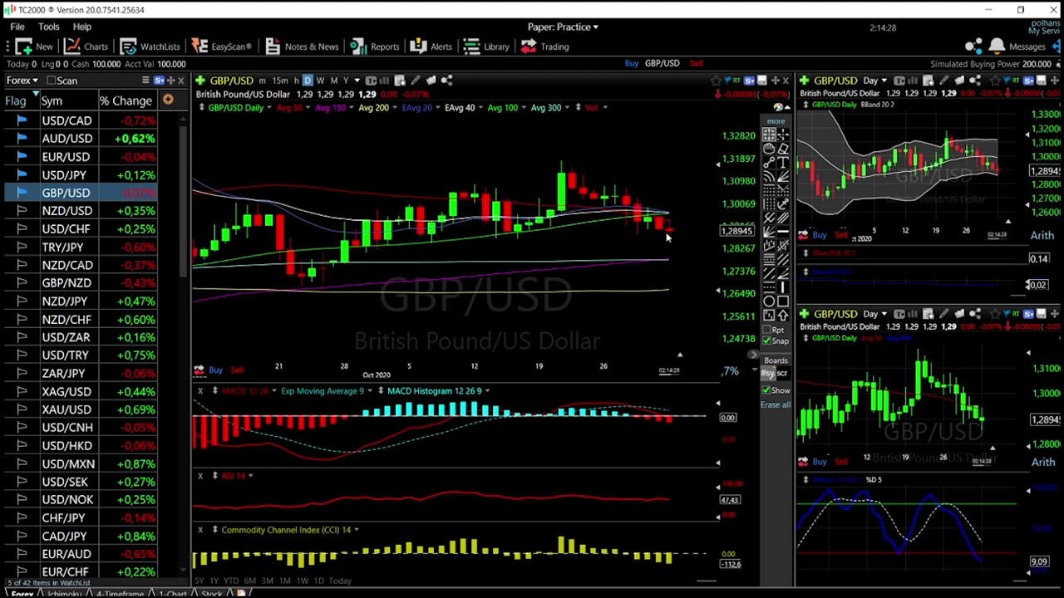
{"action": "left_click", "coordinate": [73, 175]}
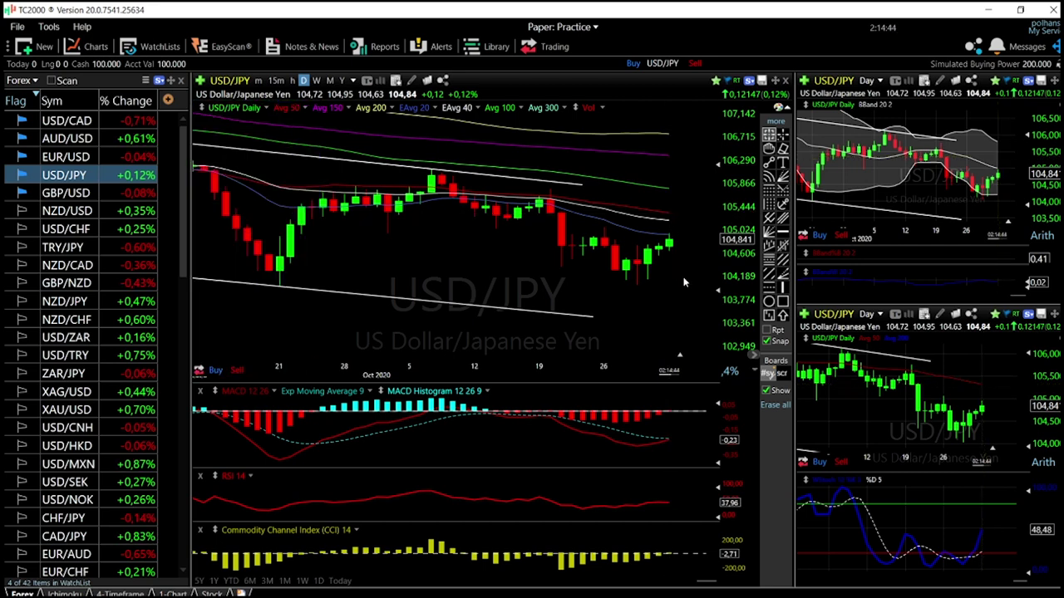
- Drag the upper USD/JPY channel line's right end past the latest candles
{"action": "left_click_drag", "start_coordinate": [584, 188], "coordinate": [689, 201]}
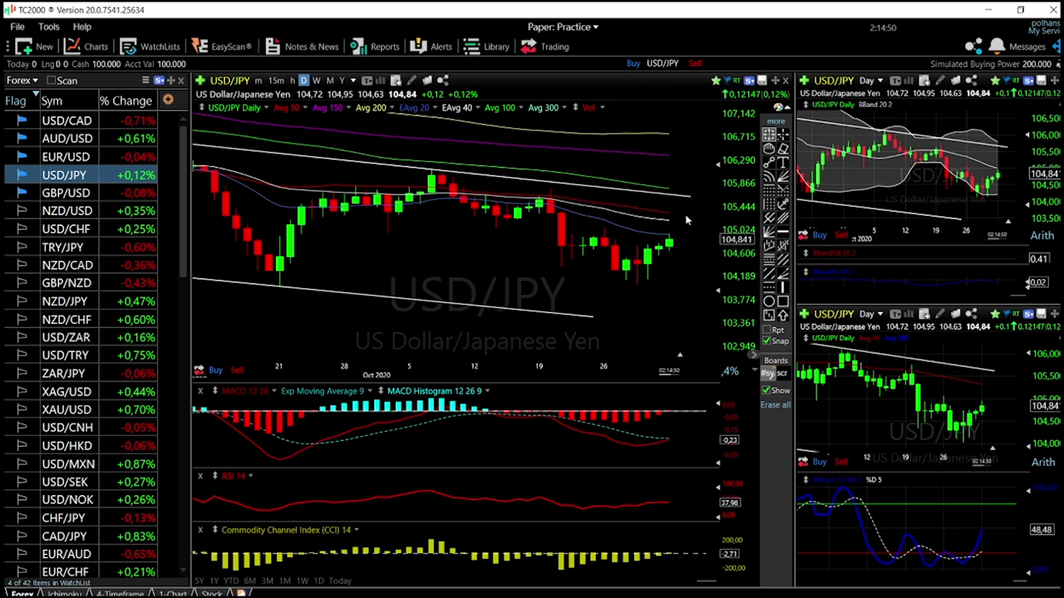
{"action": "scroll", "coordinate": [671, 274], "scroll_direction": "down", "scroll_amount": 10}
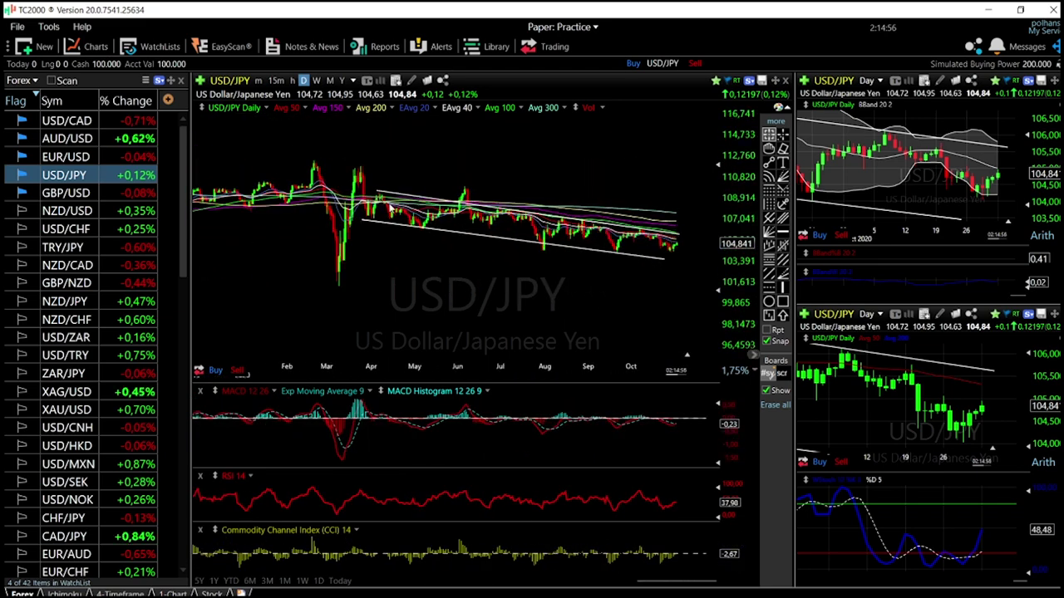
{"action": "scroll", "coordinate": [703, 281], "scroll_direction": "up", "scroll_amount": 10}
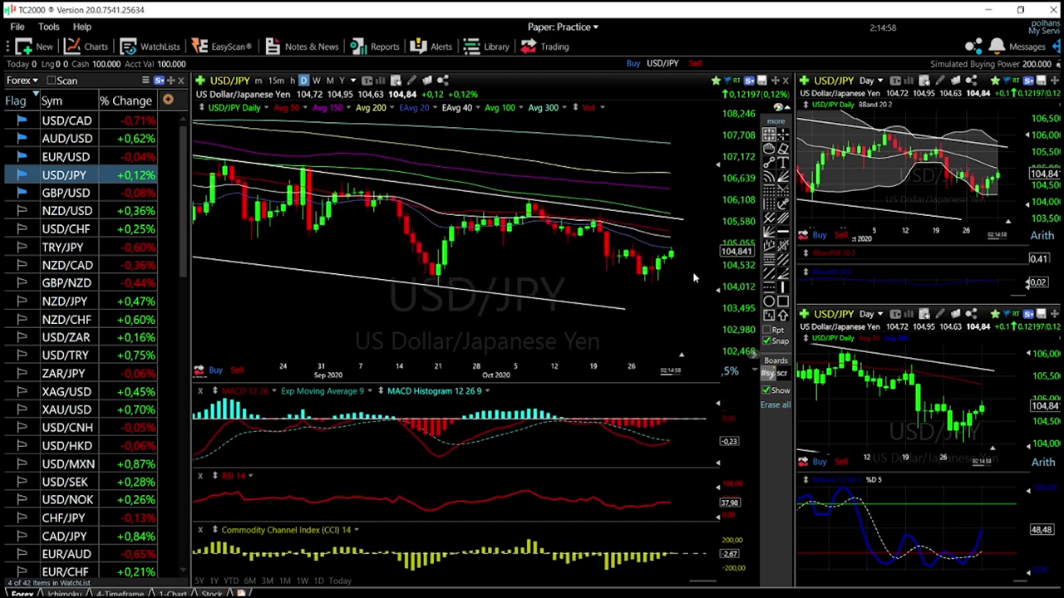
{"action": "scroll", "coordinate": [680, 229], "scroll_direction": "down", "scroll_amount": 2}
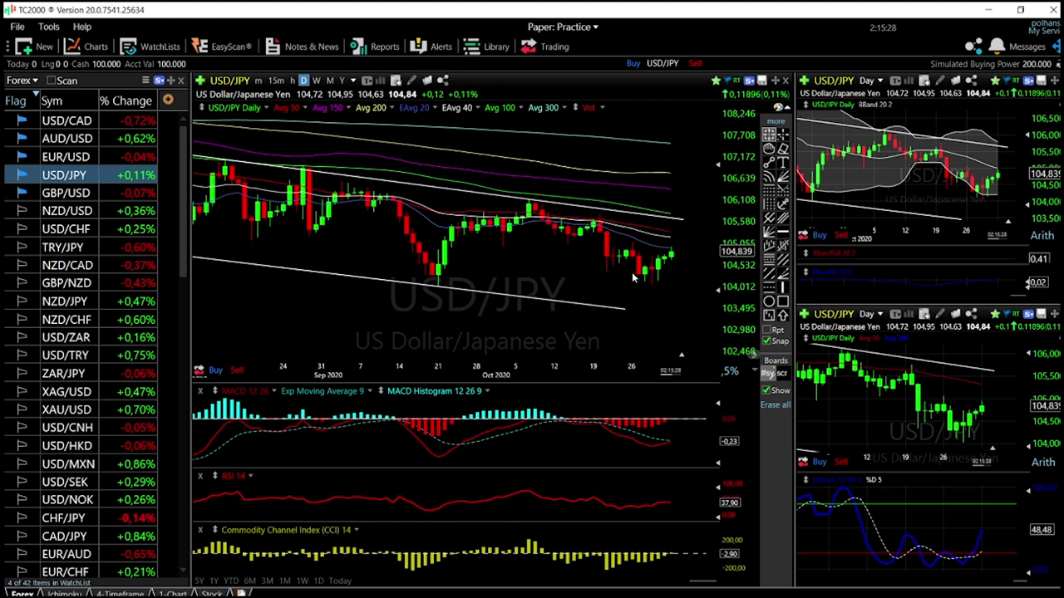
- Switch all charts to EUR/USD and erase its old horizontal lines
{"action": "left_click", "coordinate": [66, 156]}
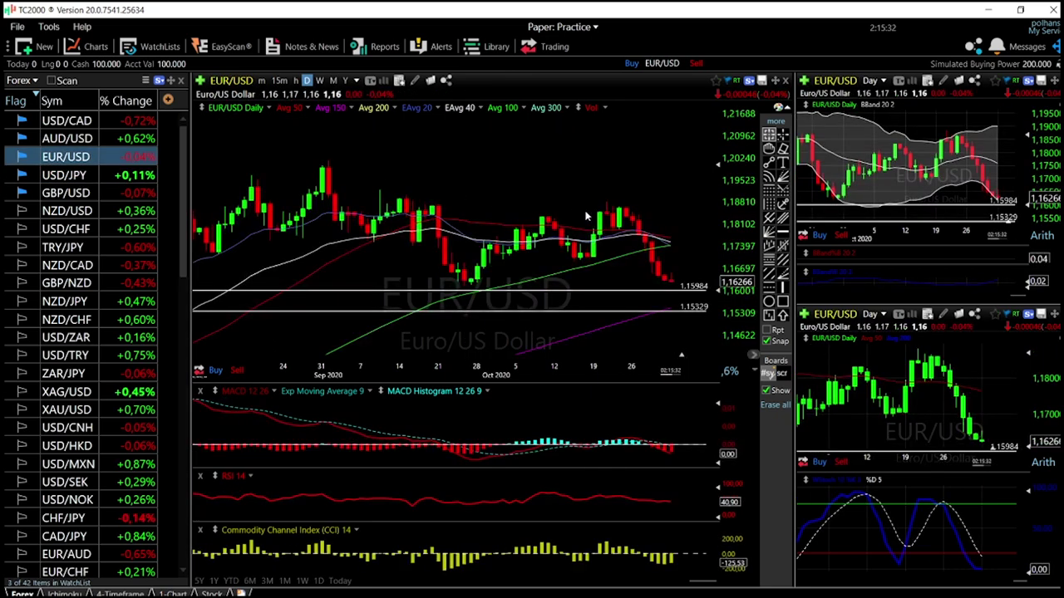
{"action": "left_click", "coordinate": [782, 148]}
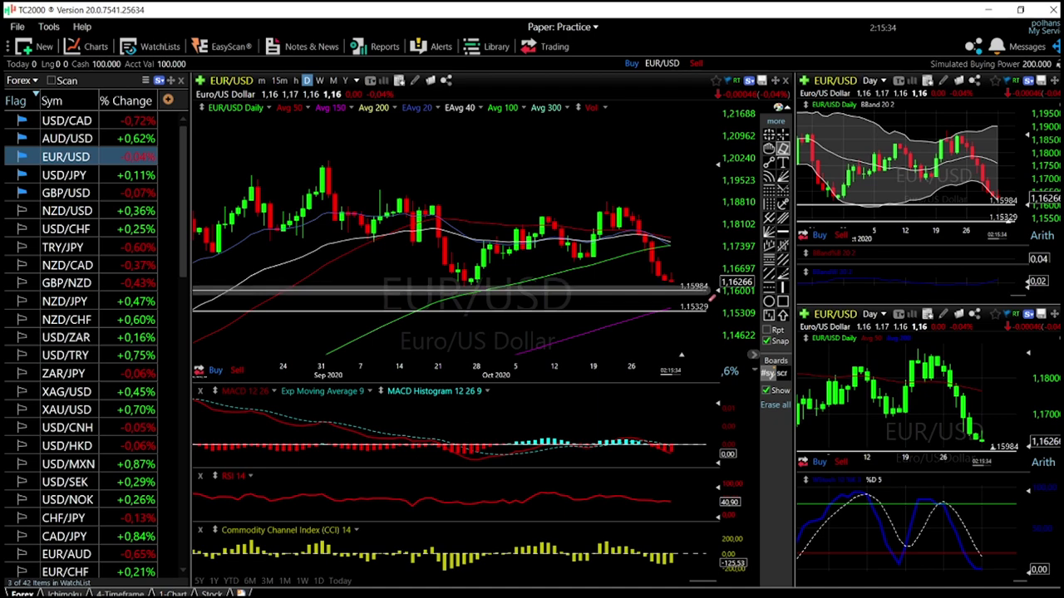
{"action": "scroll", "coordinate": [705, 268], "scroll_direction": "down", "scroll_amount": 2}
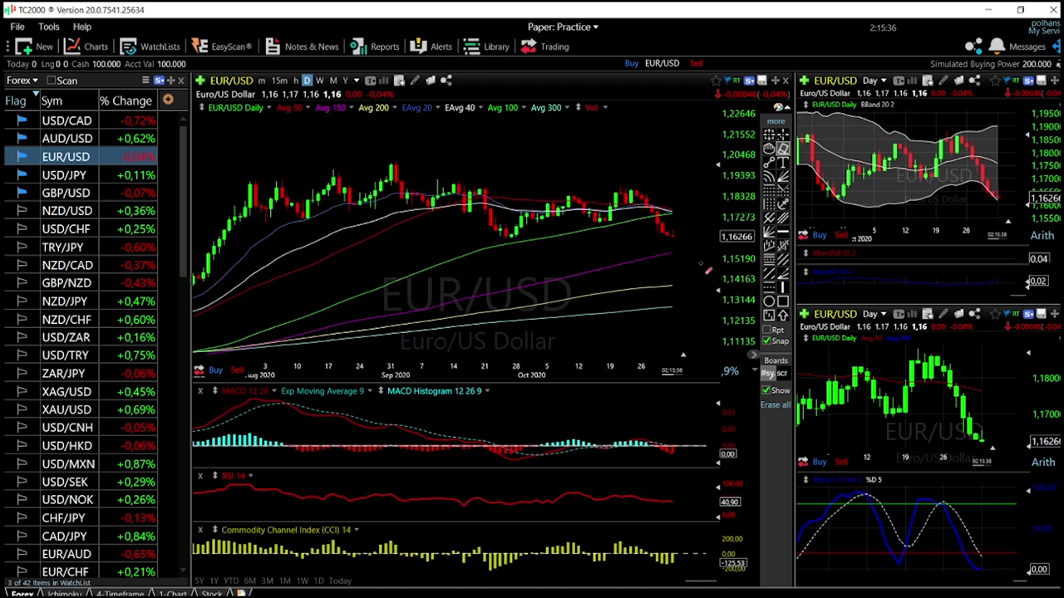
{"action": "scroll", "coordinate": [705, 269], "scroll_direction": "down", "scroll_amount": 1}
{"action": "scroll", "coordinate": [705, 268], "scroll_direction": "up", "scroll_amount": 3}
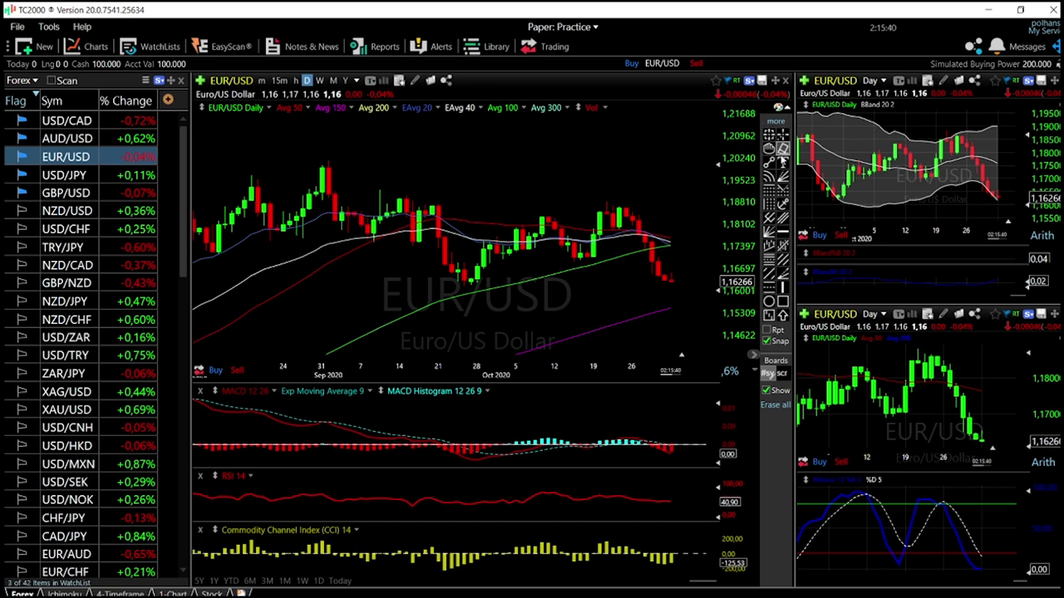
- Draw a horizontal support line at 1.15552 on the EUR/USD daily chart
{"action": "left_click", "coordinate": [782, 232]}
{"action": "left_click", "coordinate": [681, 305]}
{"action": "scroll", "coordinate": [692, 325], "scroll_direction": "down", "scroll_amount": 1}
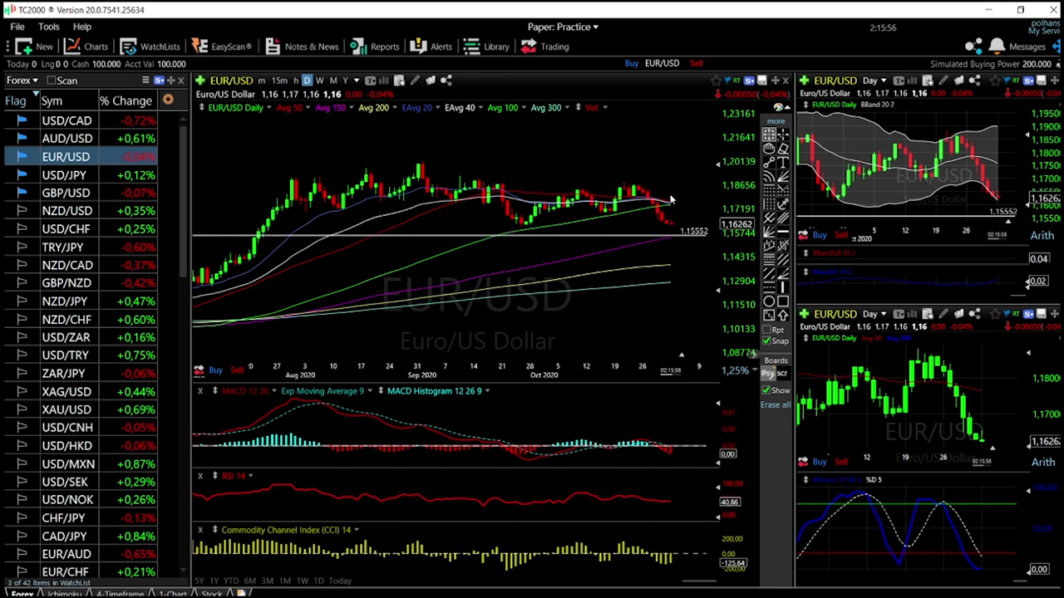
- Release the 1.15552 line, zoom in on October, and read a recent EUR/USD bar
{"action": "scroll", "coordinate": [685, 236], "scroll_direction": "up", "scroll_amount": 3}
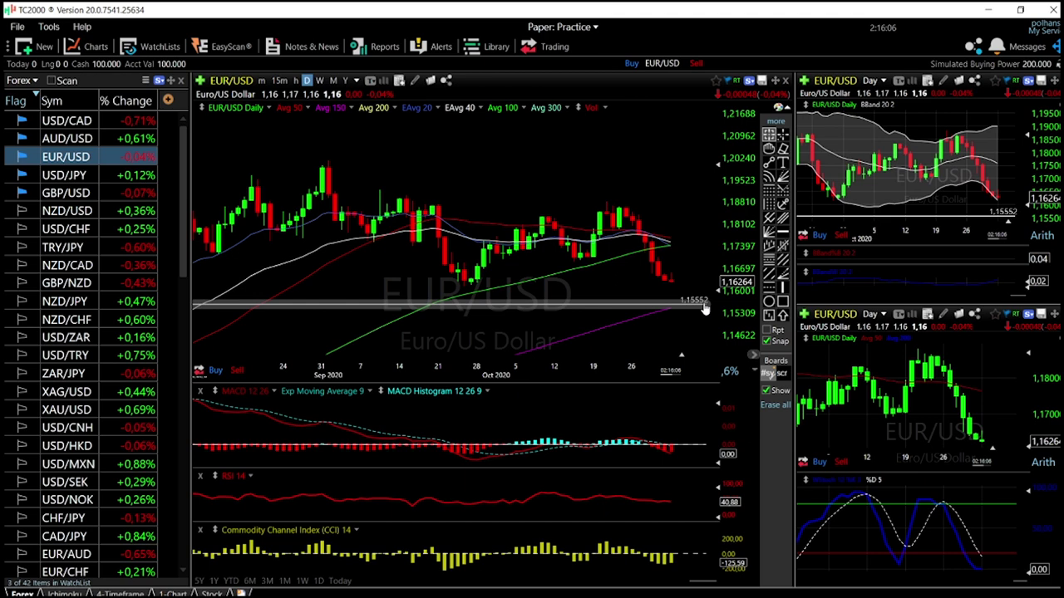
{"action": "left_click", "coordinate": [703, 305]}
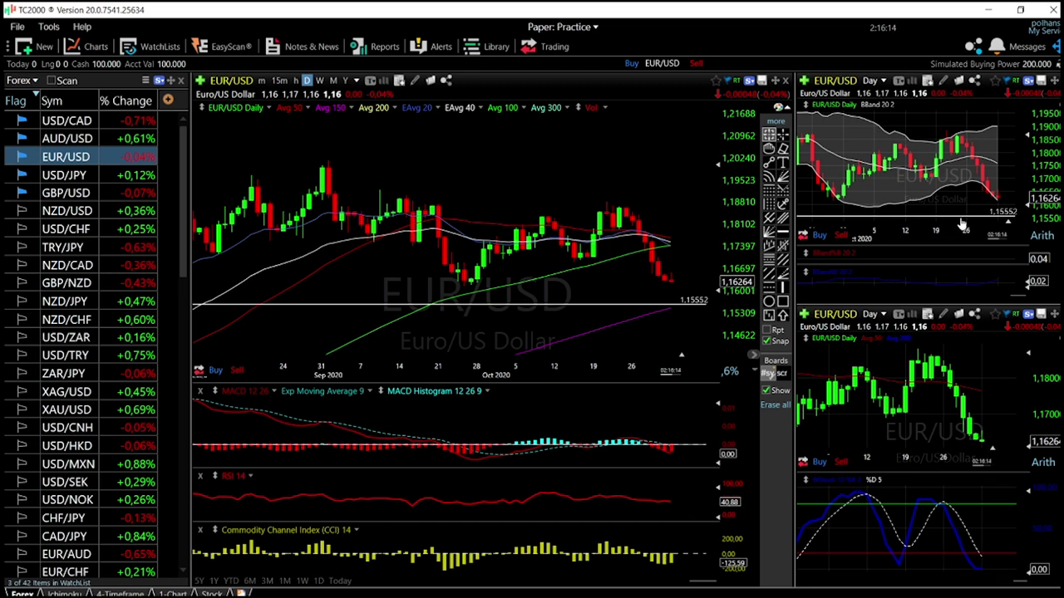
{"action": "scroll", "coordinate": [1008, 174], "scroll_direction": "down", "scroll_amount": 1}
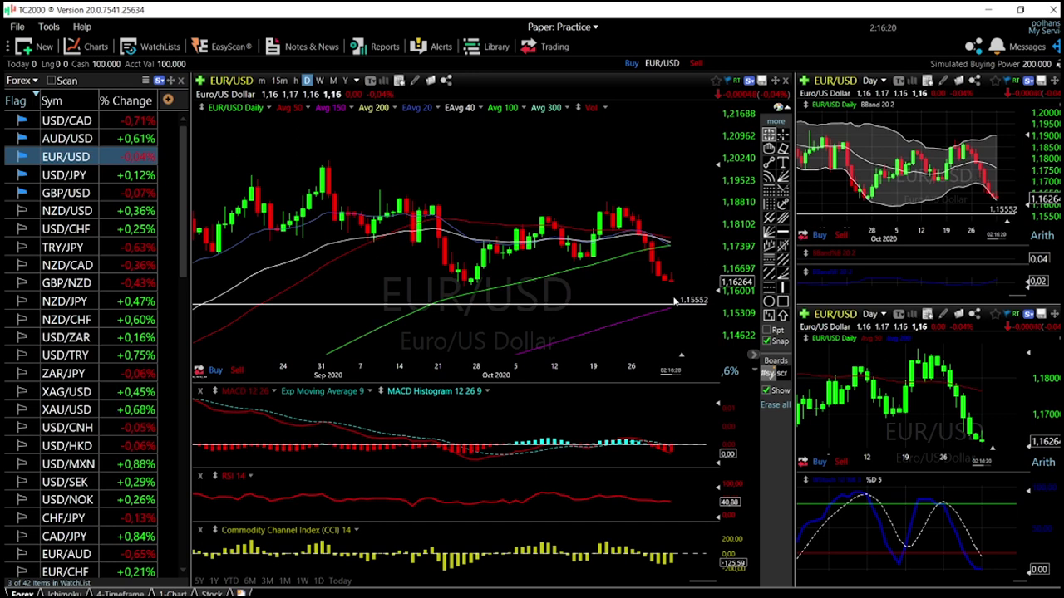
{"action": "scroll", "coordinate": [675, 301], "scroll_direction": "up", "scroll_amount": 2}
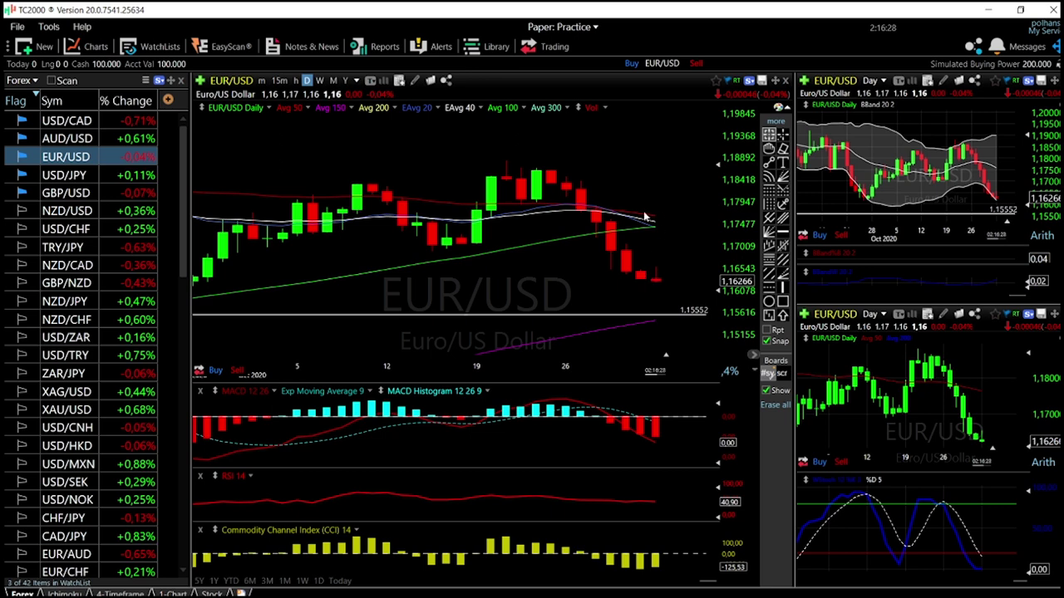
{"action": "left_click_drag", "start_coordinate": [661, 220], "coordinate": [659, 220]}
- Switch to AUD/USD, read a candle's data box, and zoom out to mid-September
{"action": "left_click", "coordinate": [66, 140]}
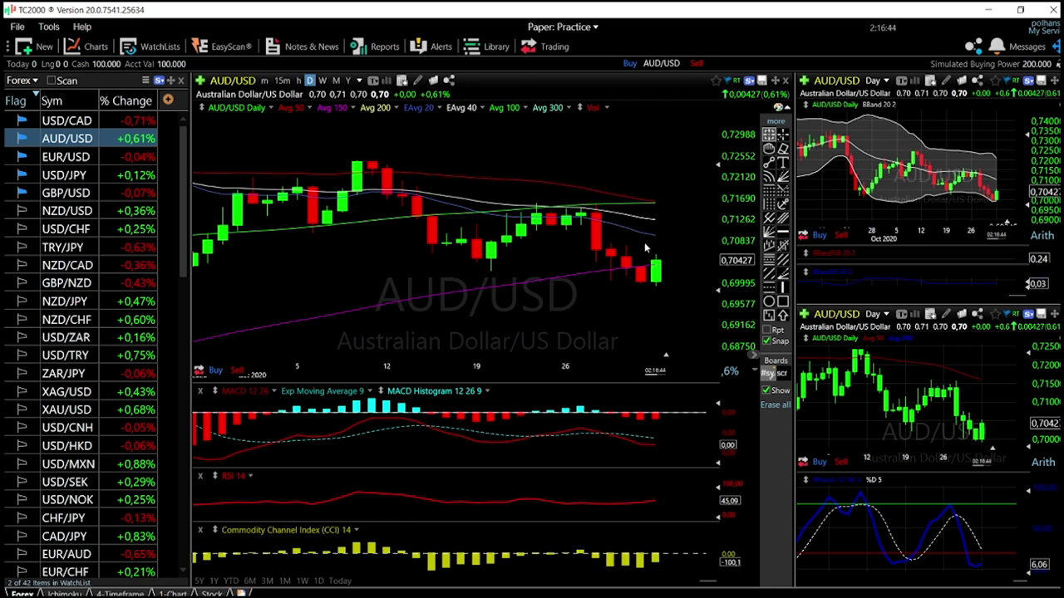
{"action": "left_click", "coordinate": [657, 204]}
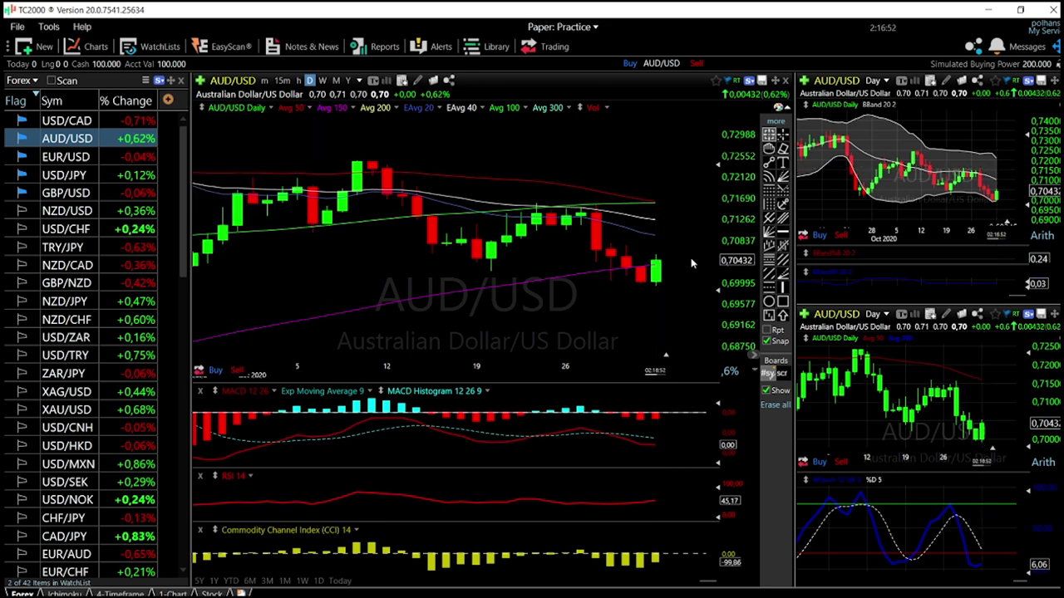
{"action": "scroll", "coordinate": [681, 253], "scroll_direction": "down", "scroll_amount": 3}
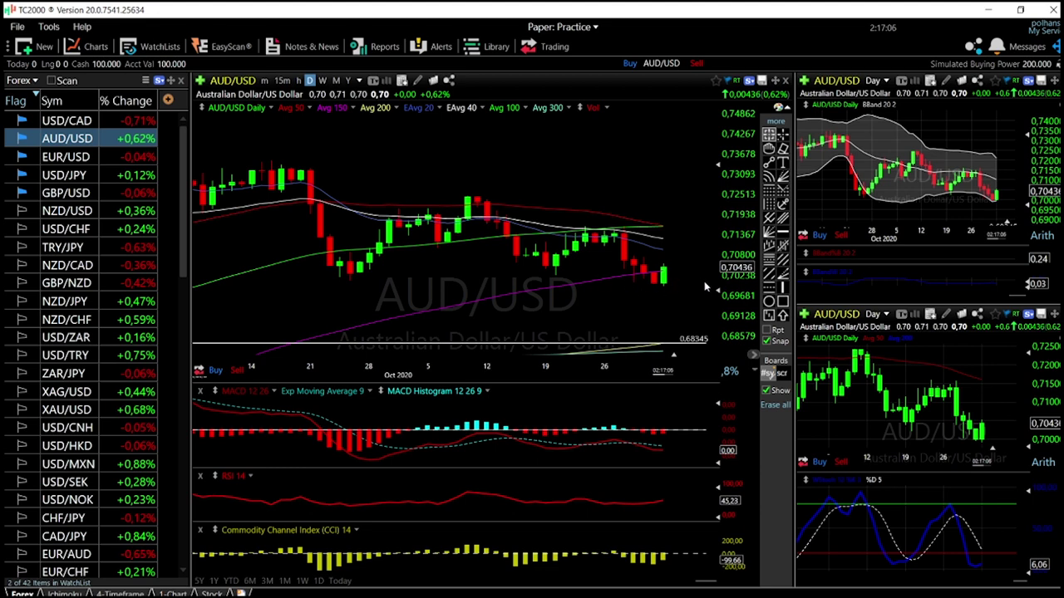
- Read the latest and 30 Oct AUD/USD candle values, hide the readout, and zoom back in
{"action": "middle_click", "coordinate": [663, 282]}
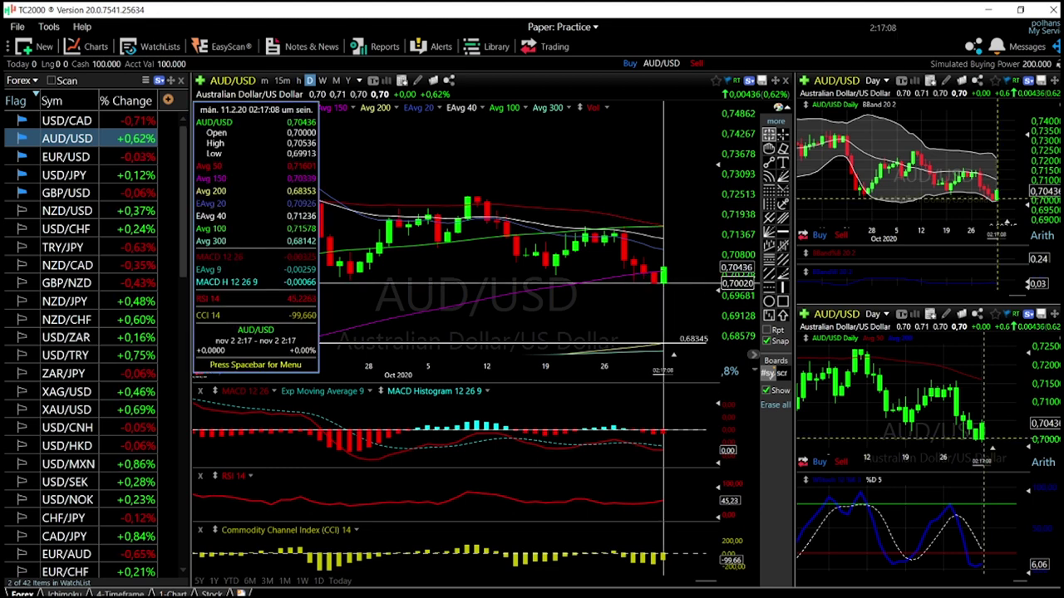
{"action": "middle_click", "coordinate": [642, 276]}
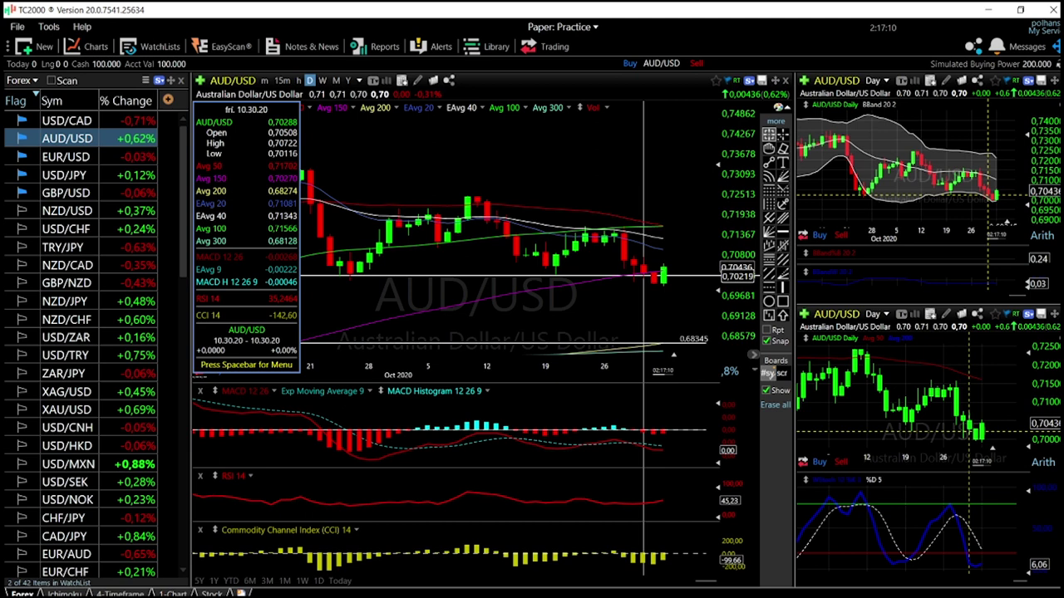
{"action": "middle_click", "coordinate": [669, 295]}
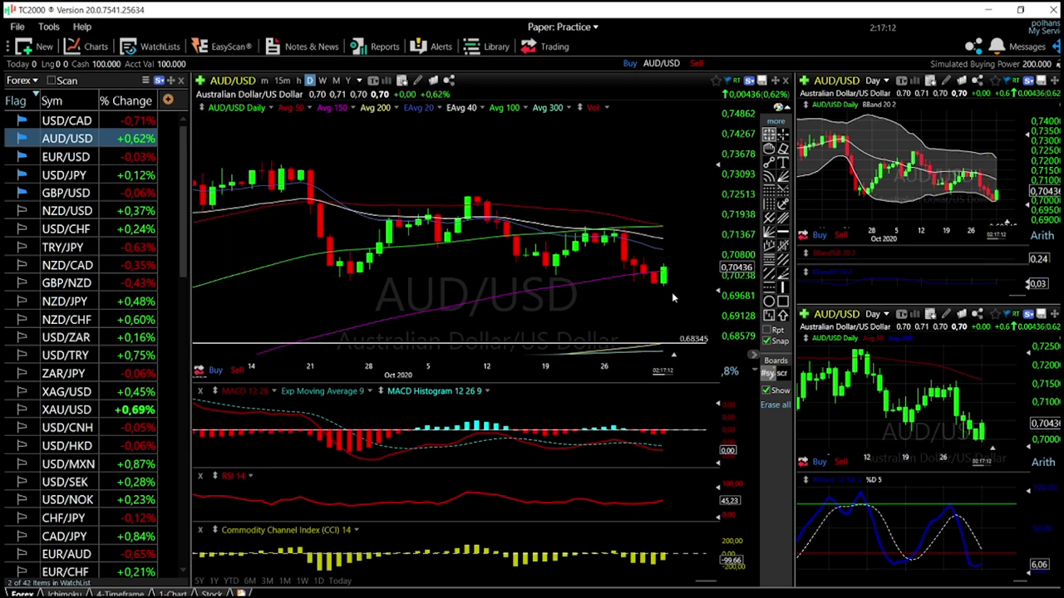
{"action": "scroll", "coordinate": [671, 291], "scroll_direction": "up", "scroll_amount": 3}
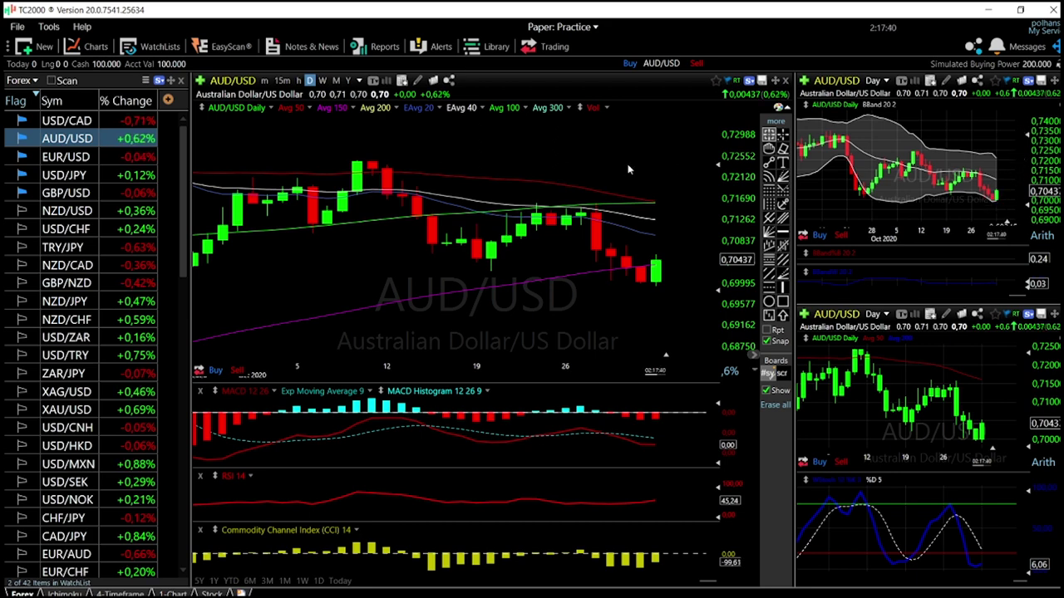
- Switch to USD/CAD and set a horizontal support line at 1.30954 beneath the October lows
{"action": "left_click", "coordinate": [74, 121]}
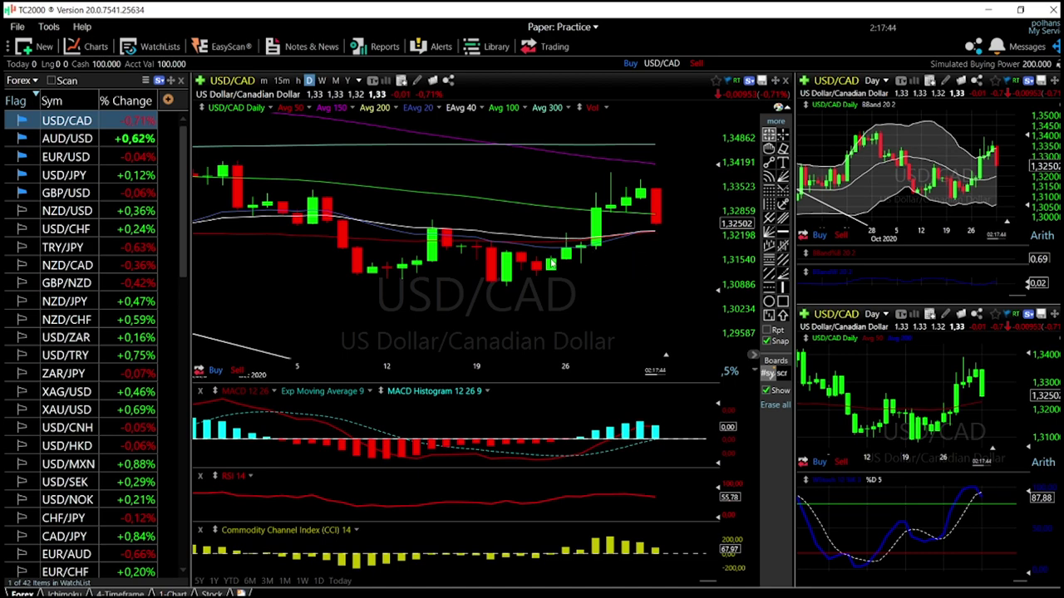
{"action": "scroll", "coordinate": [645, 202], "scroll_direction": "down", "scroll_amount": 6}
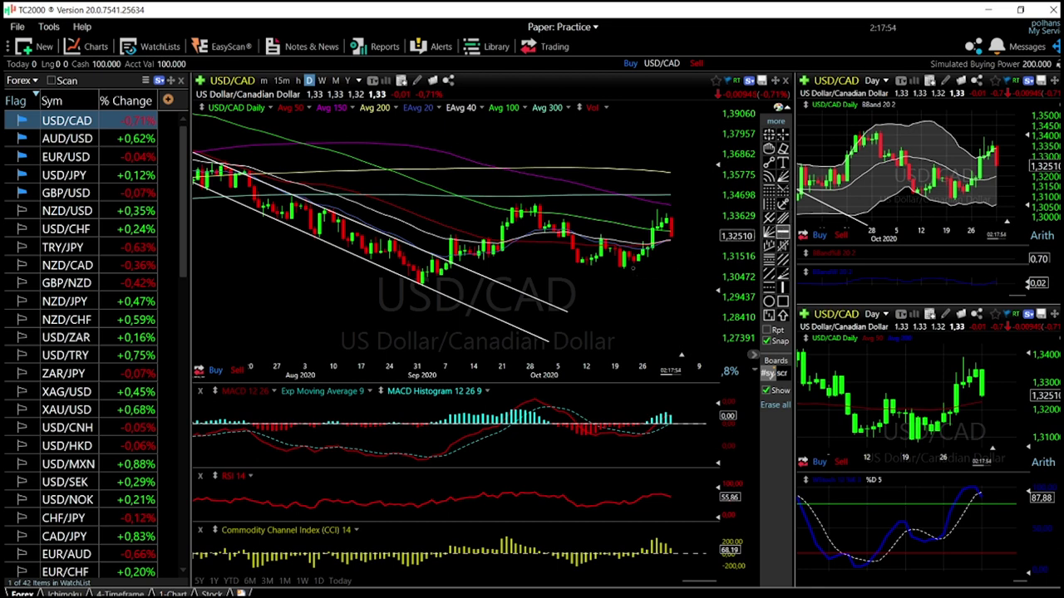
{"action": "left_click", "coordinate": [632, 263]}
{"action": "left_click_drag", "start_coordinate": [667, 281], "coordinate": [669, 279]}
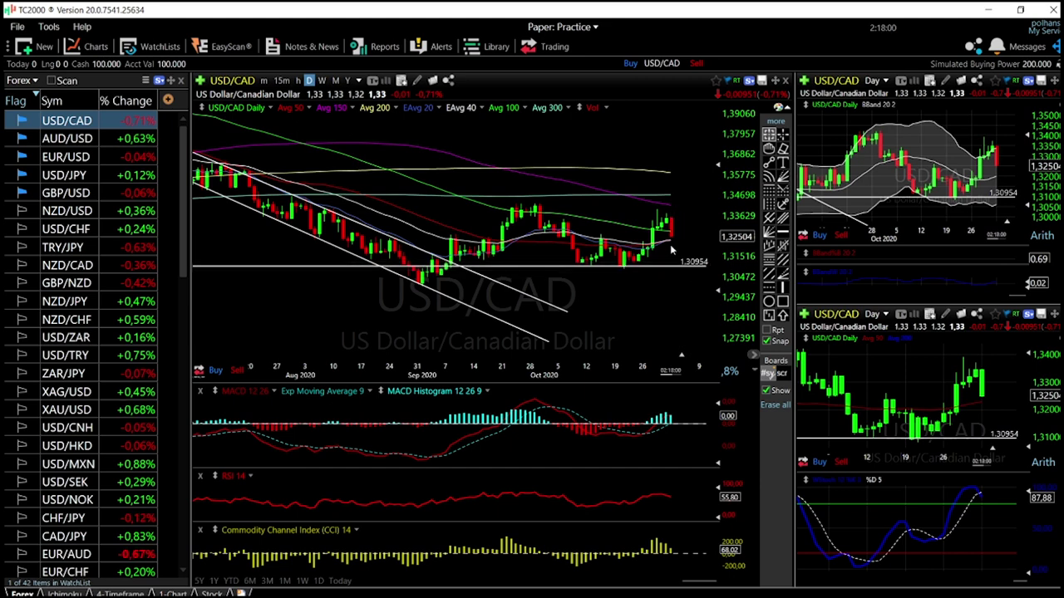
{"action": "scroll", "coordinate": [678, 248], "scroll_direction": "up", "scroll_amount": 2}
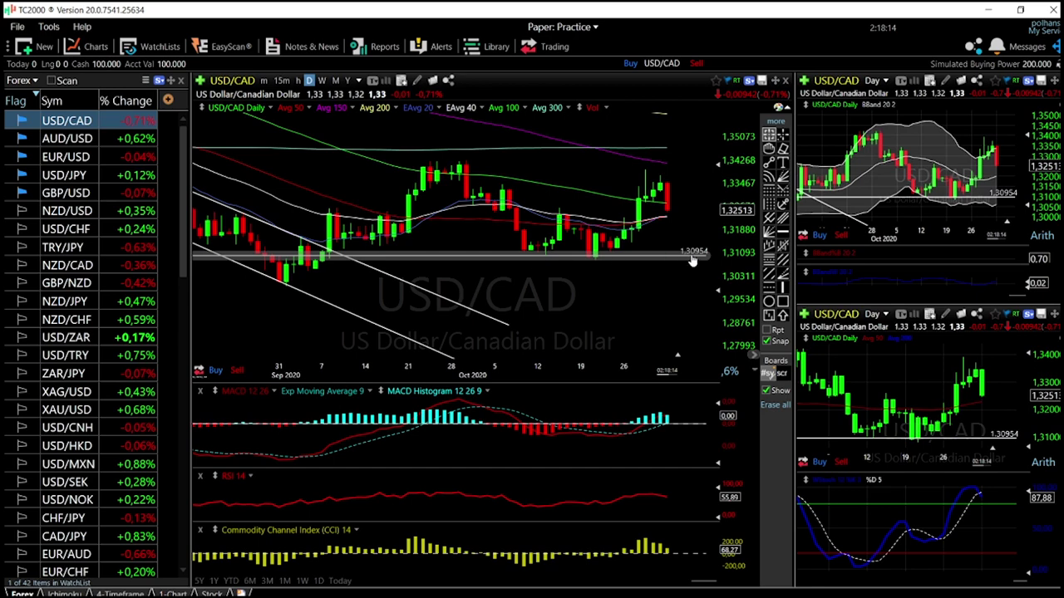
{"action": "scroll", "coordinate": [611, 291], "scroll_direction": "down", "scroll_amount": 2}
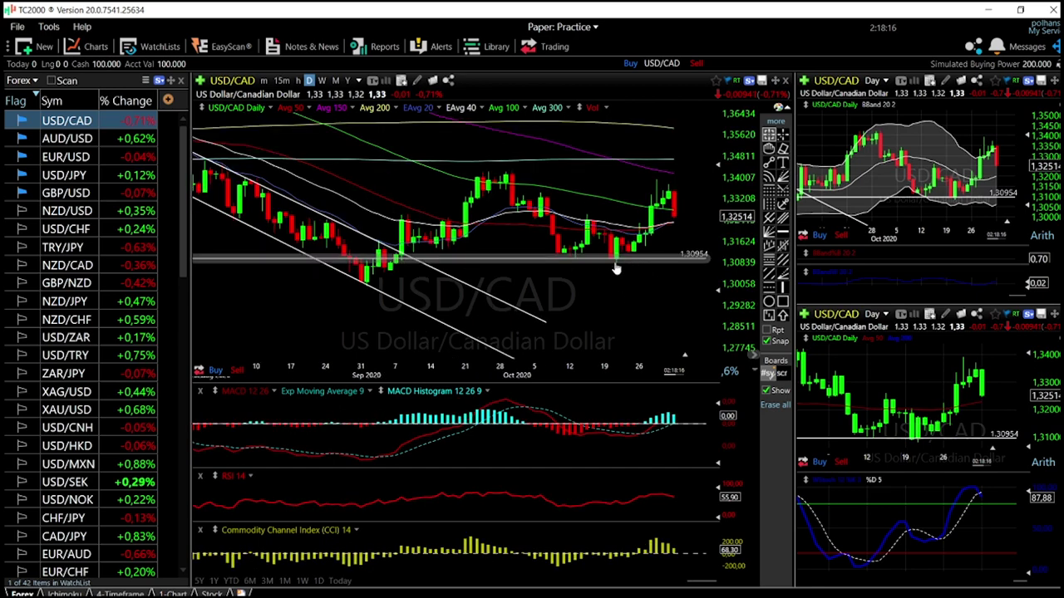
{"action": "scroll", "coordinate": [623, 281], "scroll_direction": "down", "scroll_amount": 2}
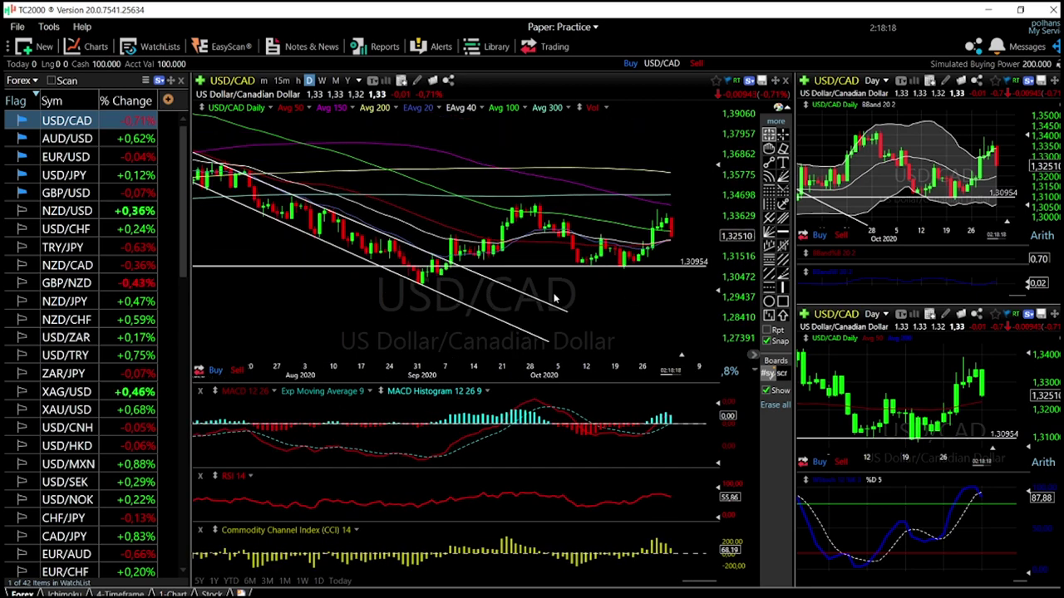
{"action": "left_click", "coordinate": [783, 232]}
- Place a second USD/CAD horizontal line near 1.2888 and lower it to 1.28461
{"action": "left_click", "coordinate": [656, 304]}
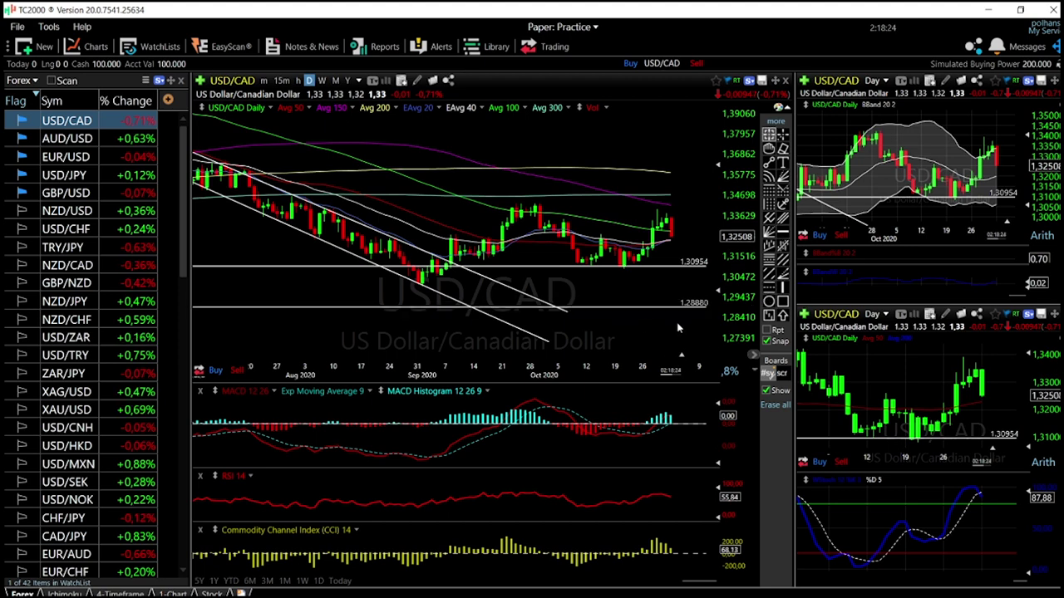
{"action": "left_click_drag", "start_coordinate": [675, 305], "coordinate": [674, 324]}
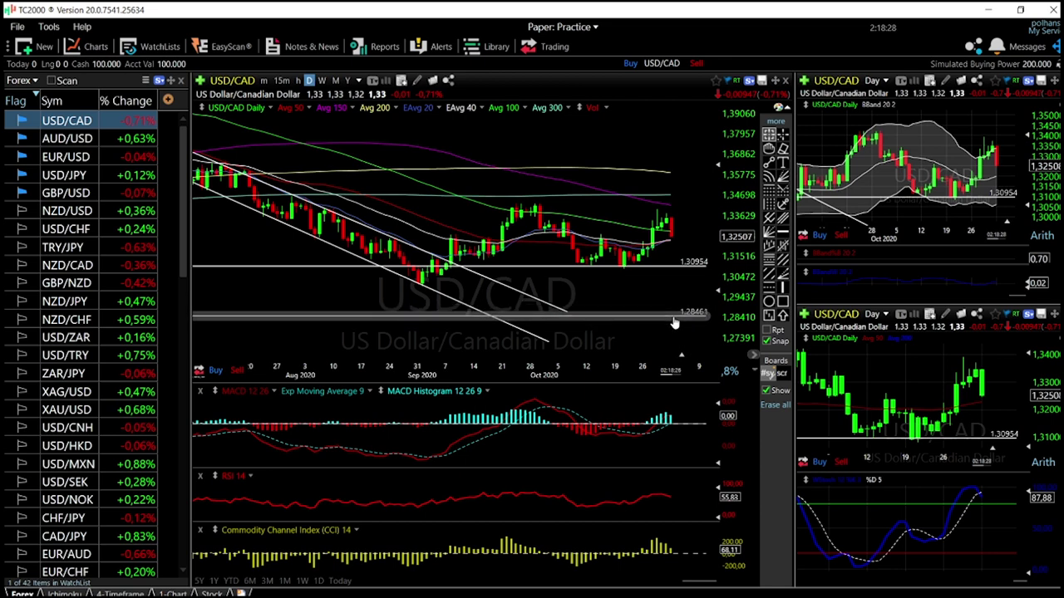
{"action": "scroll", "coordinate": [677, 292], "scroll_direction": "up", "scroll_amount": 2}
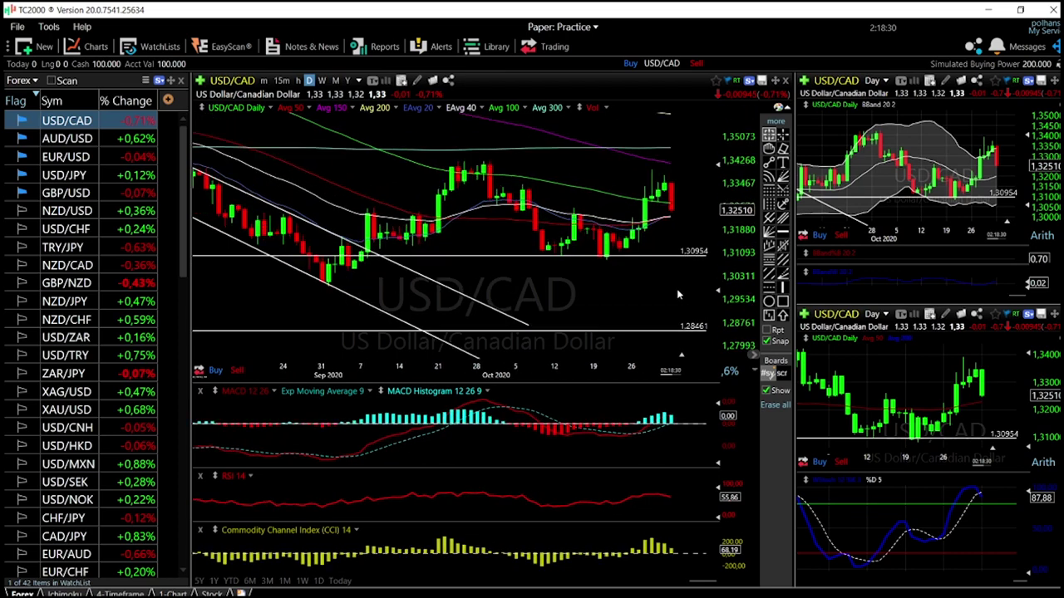
{"action": "scroll", "coordinate": [643, 284], "scroll_direction": "down", "scroll_amount": 3}
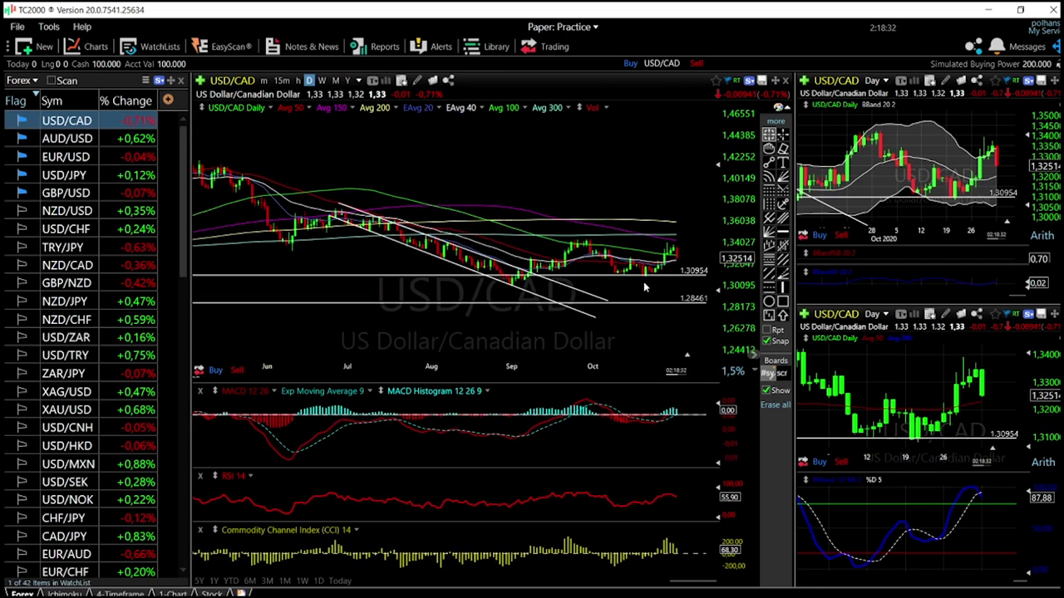
{"action": "scroll", "coordinate": [643, 287], "scroll_direction": "up", "scroll_amount": 1}
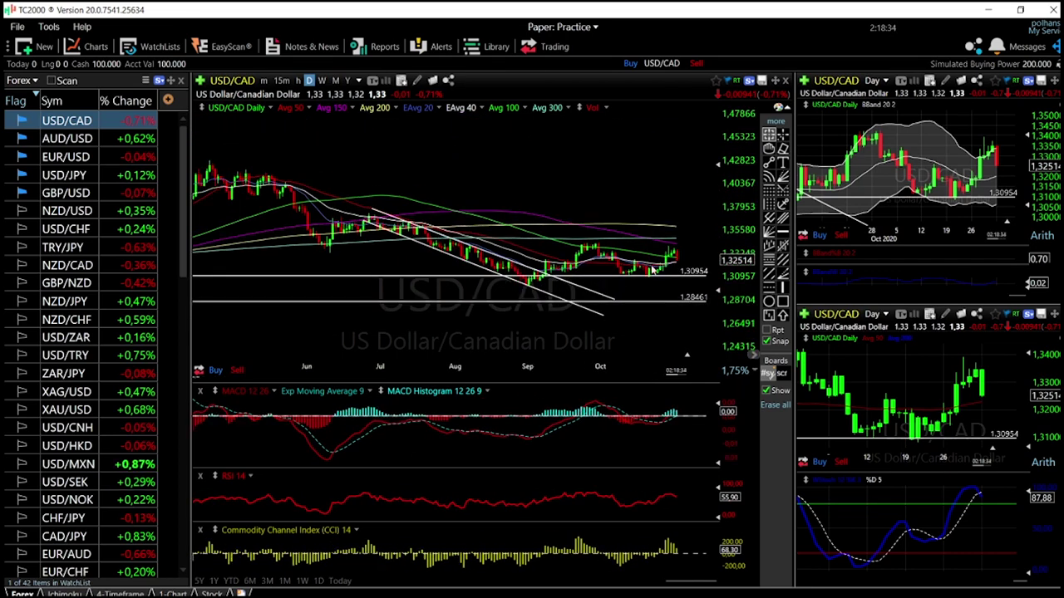